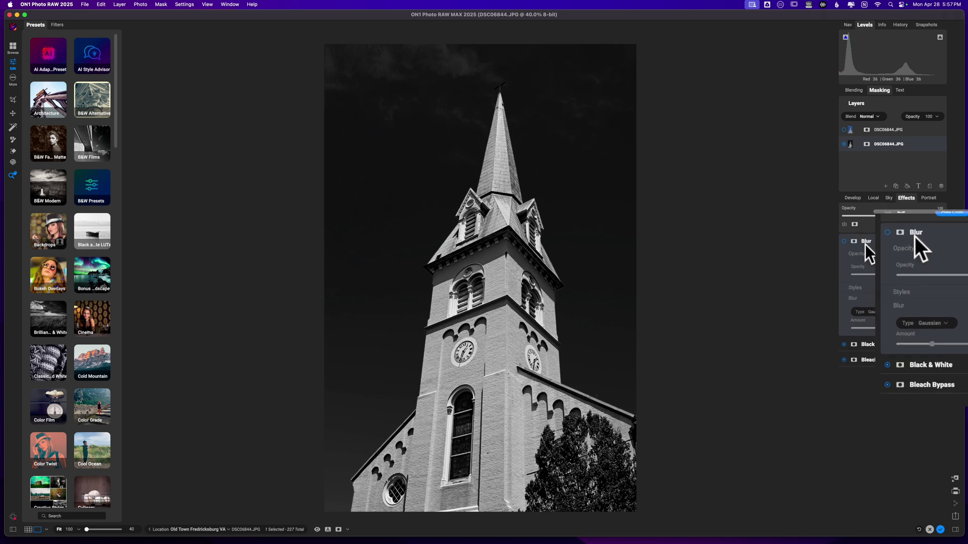
- Enable the Blur filter, paste the saved church mask onto it, and invert that mask
left_click(843, 241)
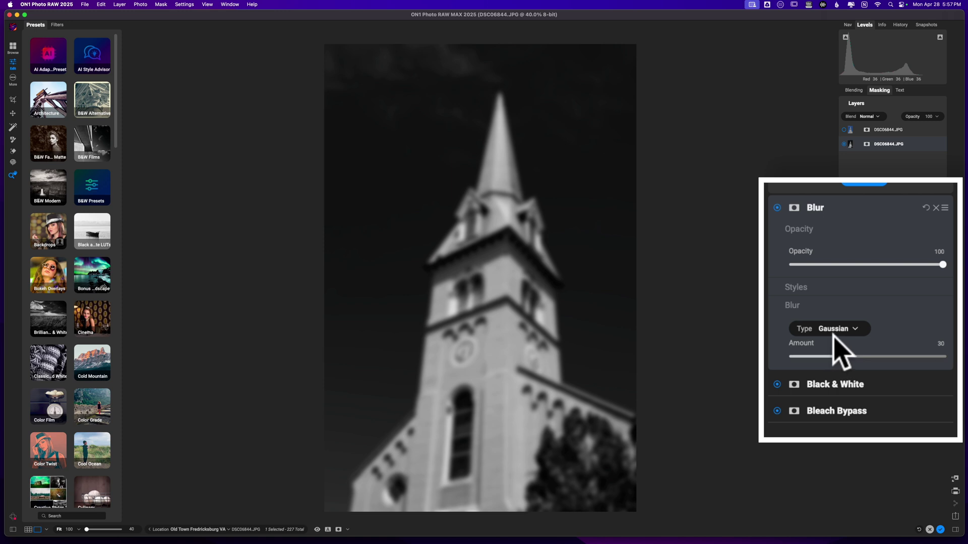
left_click(794, 208)
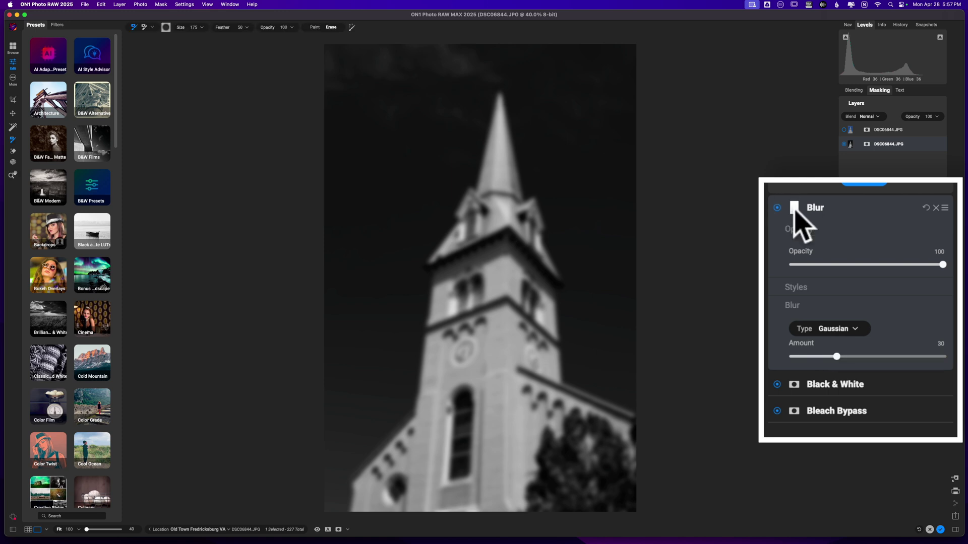
right_click(795, 209)
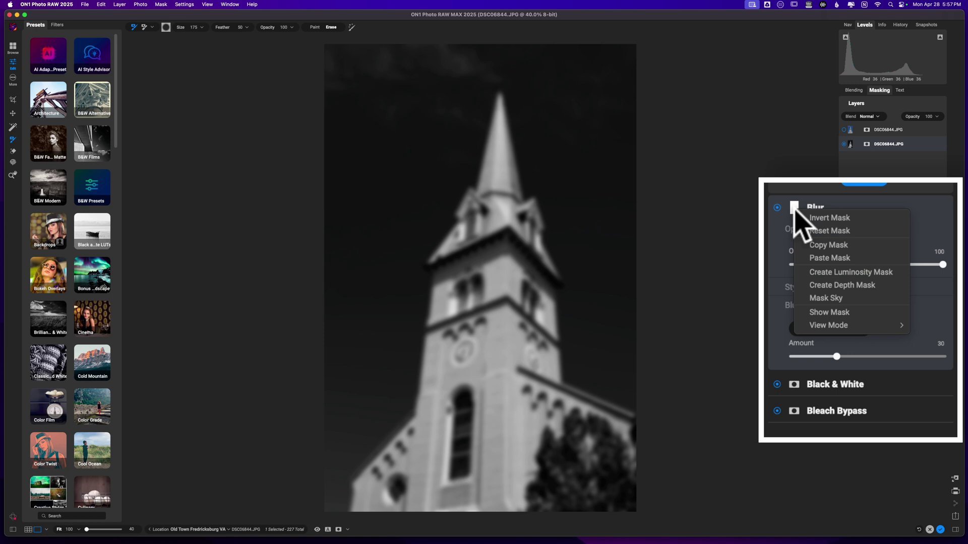
left_click(830, 259)
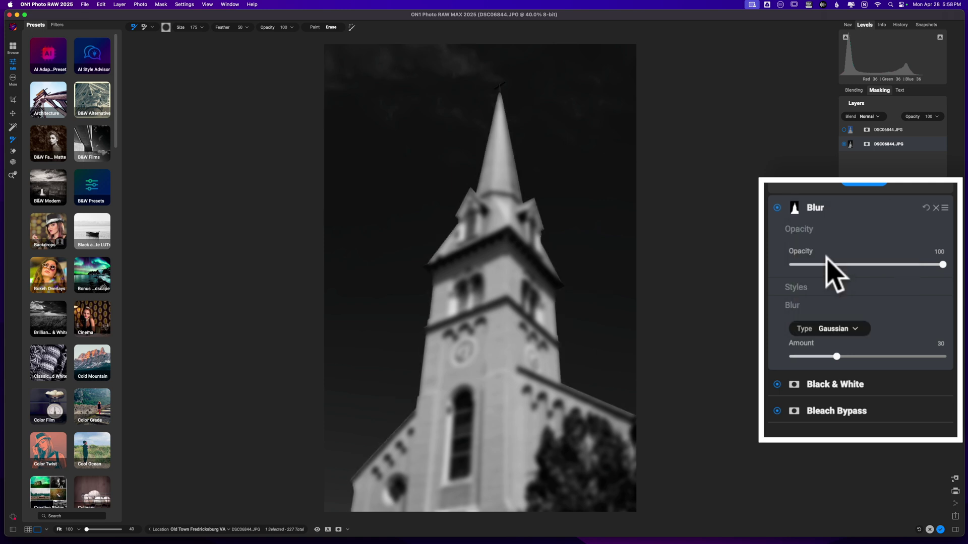
left_click(795, 210)
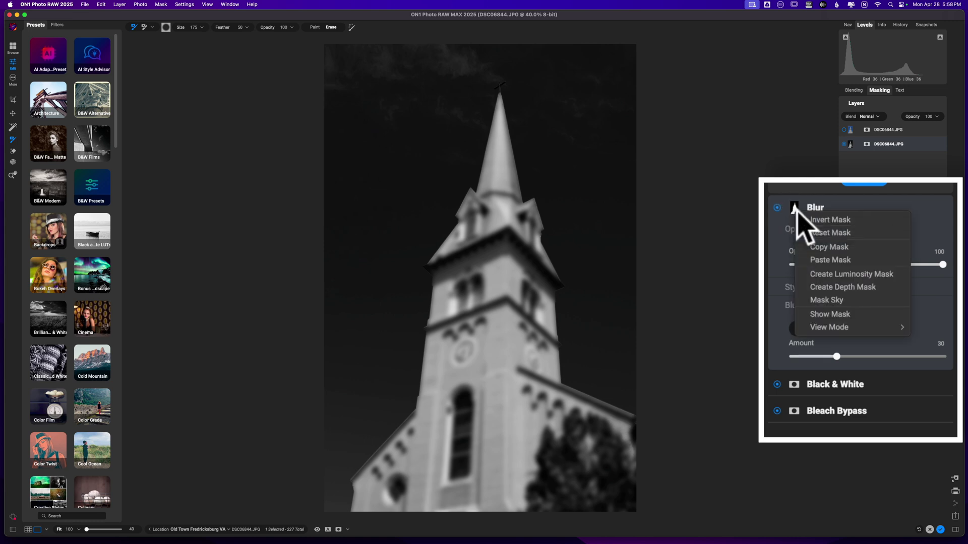
left_click(819, 218)
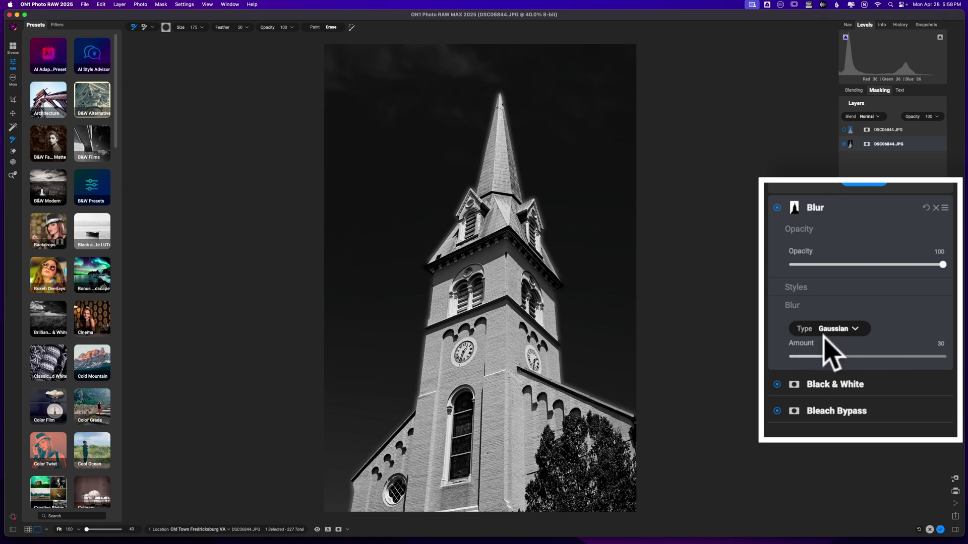
- Set Blur Amount to 33 and shift the mask's Levels handles to tighten the church edge
left_click_drag(837, 357, 876, 356)
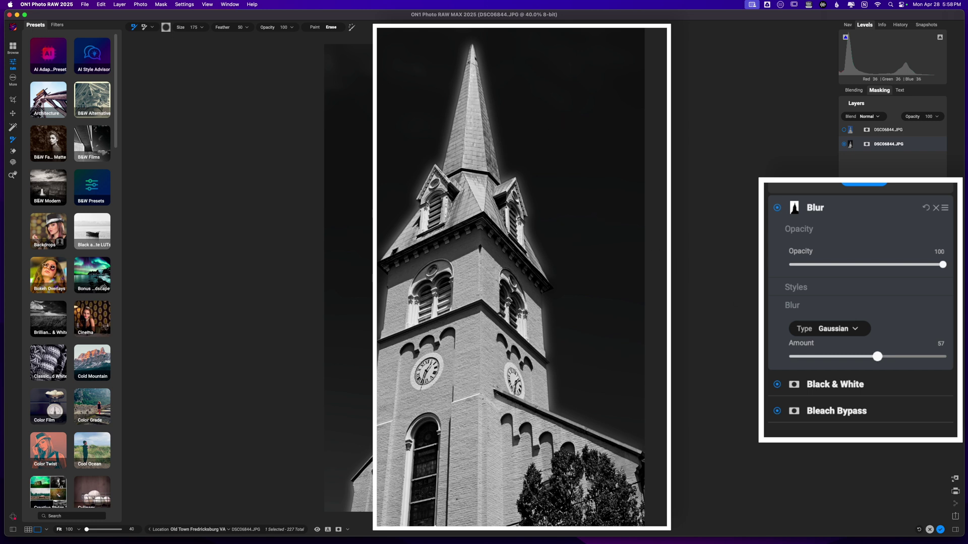
left_click_drag(878, 357, 840, 356)
left_click(880, 90)
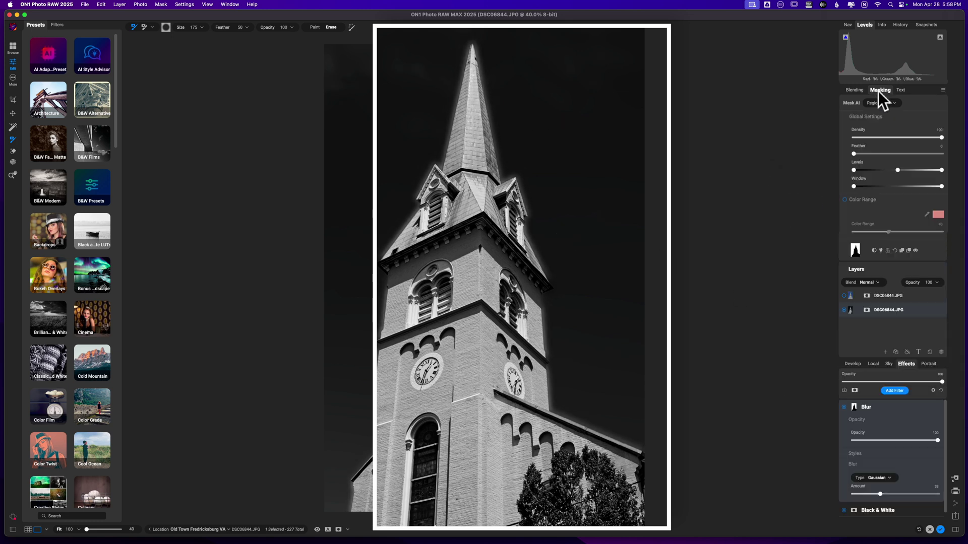
left_click(898, 169)
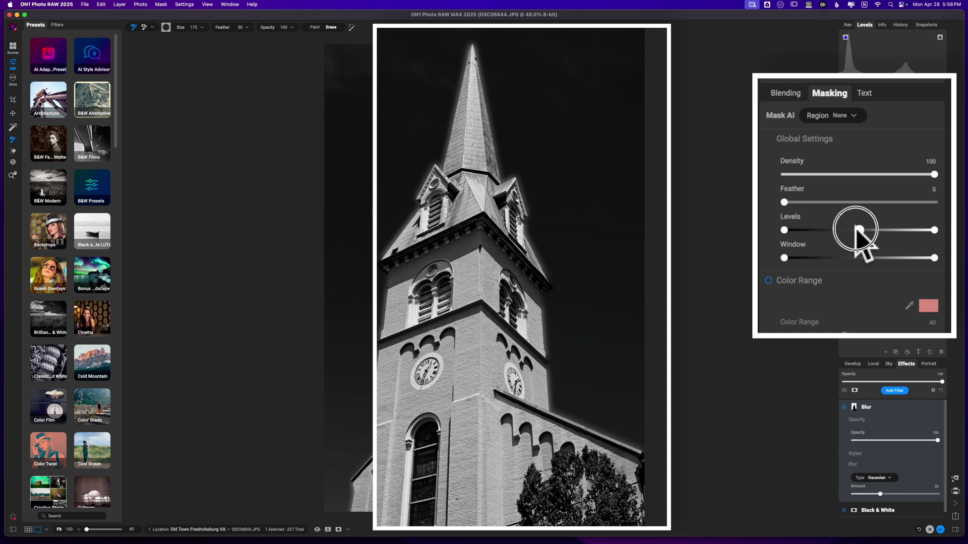
left_click_drag(858, 230, 916, 231)
left_click_drag(784, 230, 860, 234)
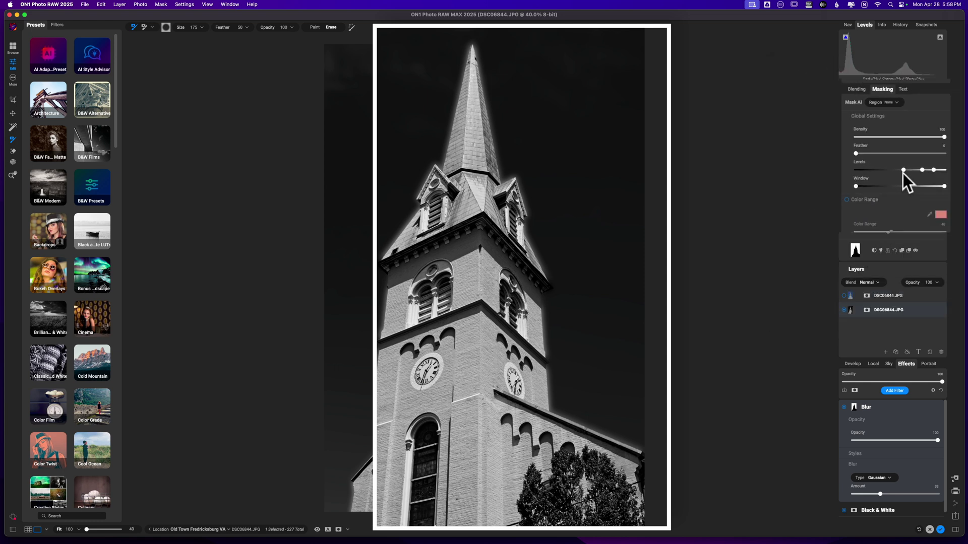
- Switch the Blur type to Surface with Amount 50 and Threshold raised to 14
left_click(877, 478)
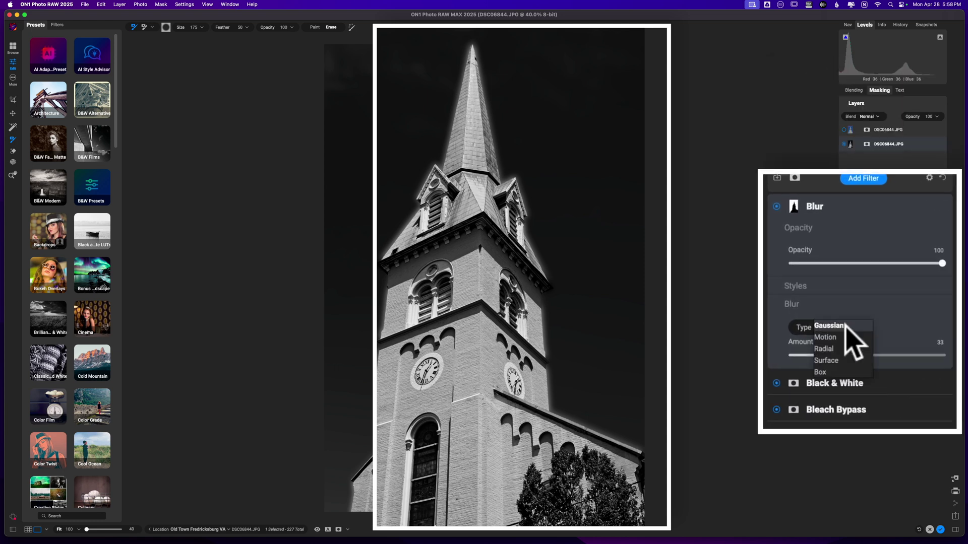
left_click(834, 359)
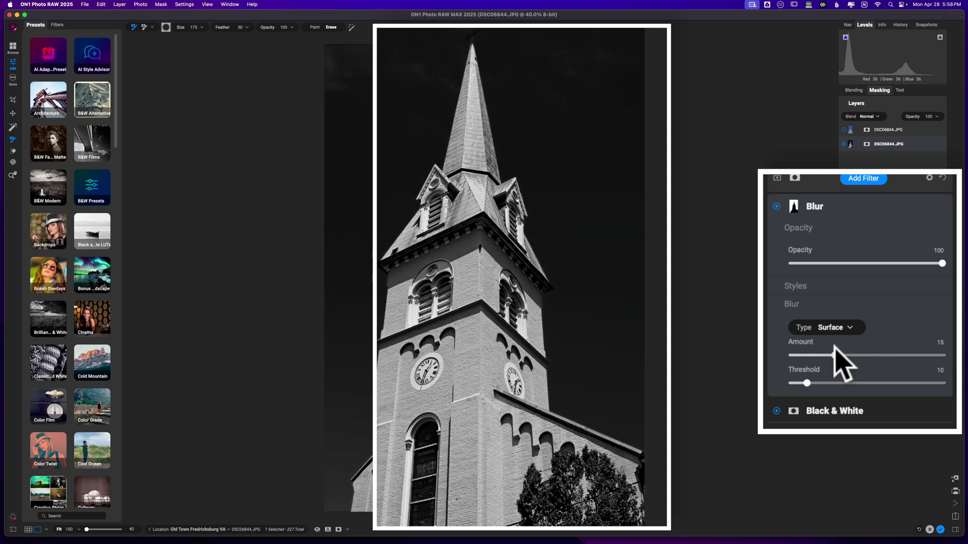
left_click(836, 356)
left_click_drag(836, 356, 947, 357)
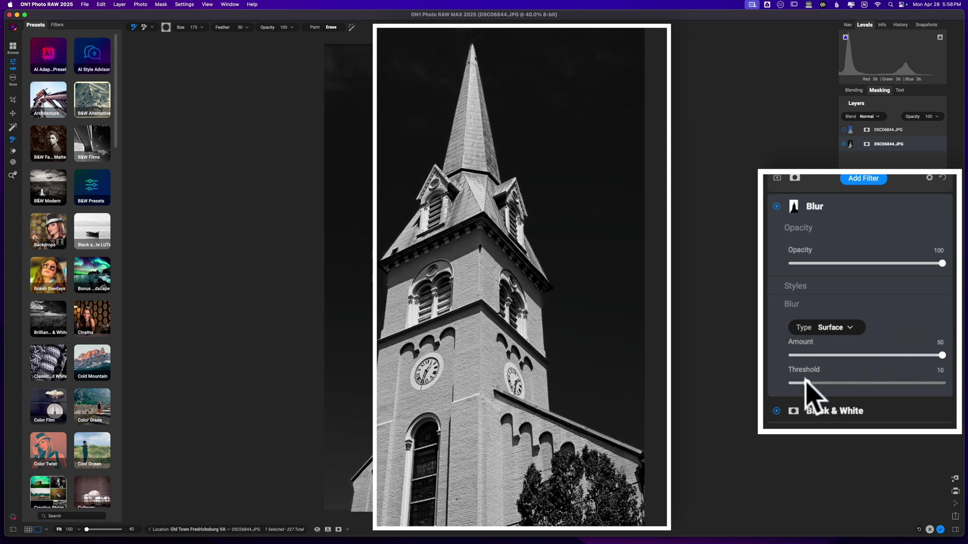
mouse_move(807, 383)
left_mouse_down()
mouse_move(865, 383)
mouse_move(805, 383)
mouse_move(820, 384)
left_mouse_up()
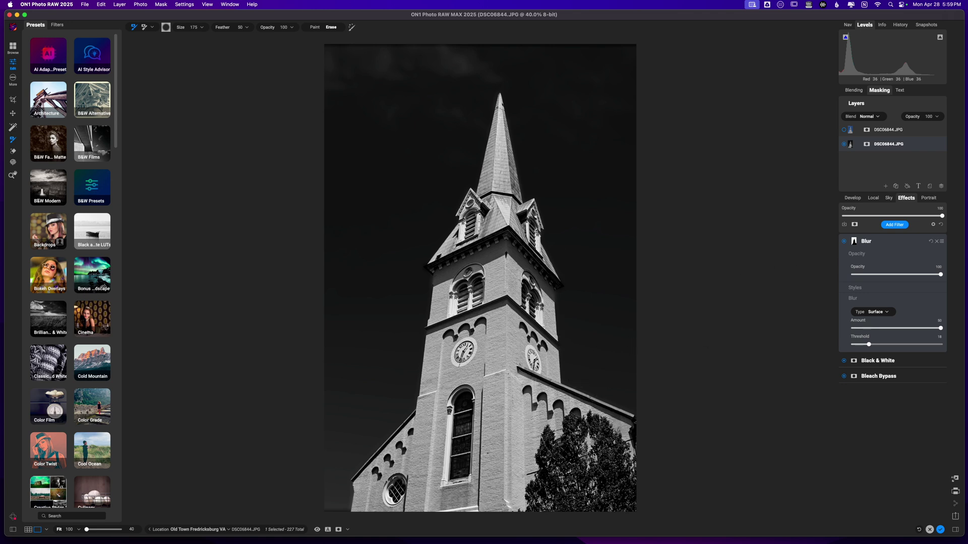
- Replace the Blur filter with a new Lens Blur filter
left_click(936, 241)
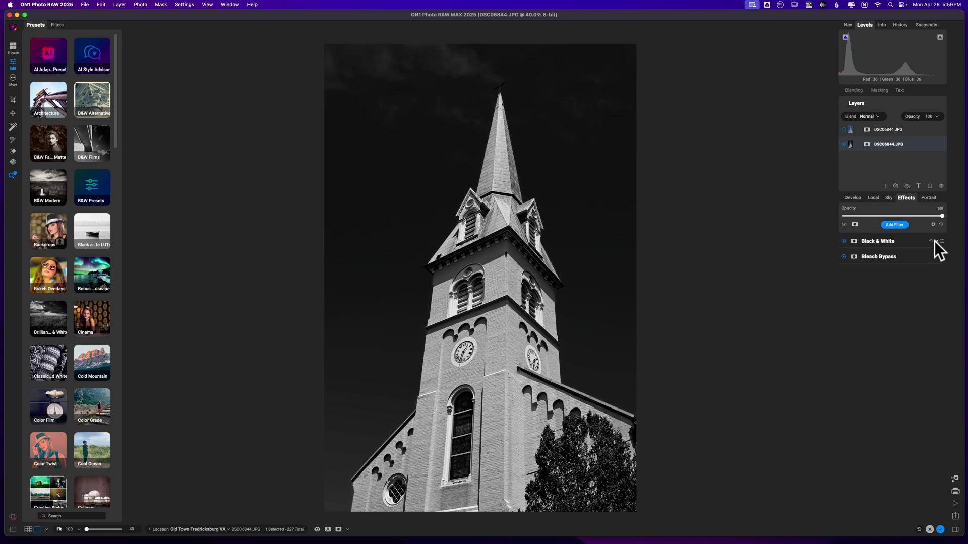
left_click(895, 225)
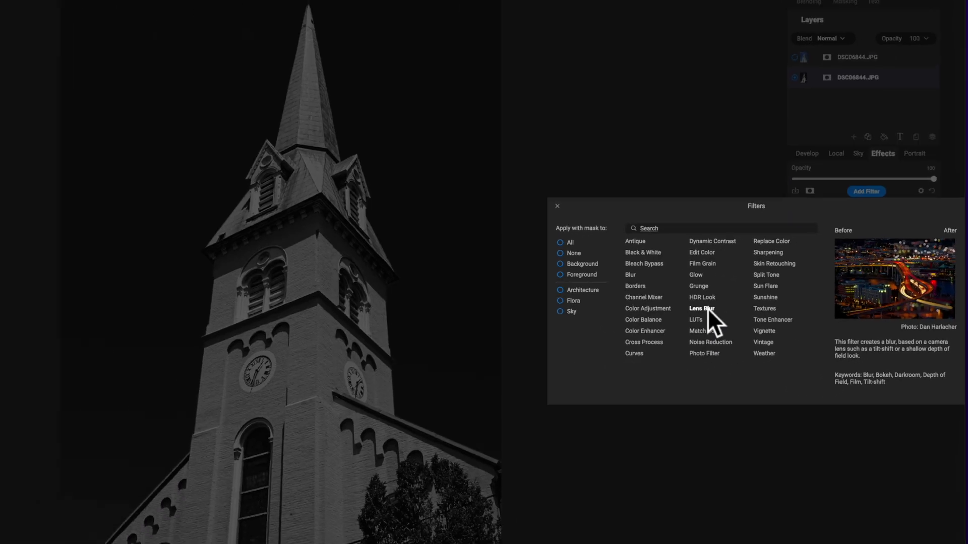
left_click(777, 308)
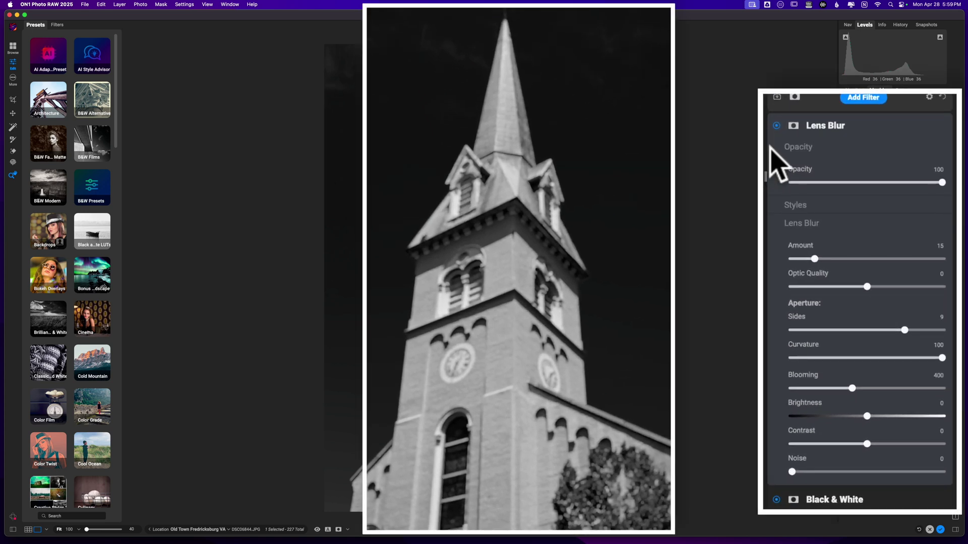
- Paste the church mask onto the Lens Blur filter's mask
left_click(794, 126)
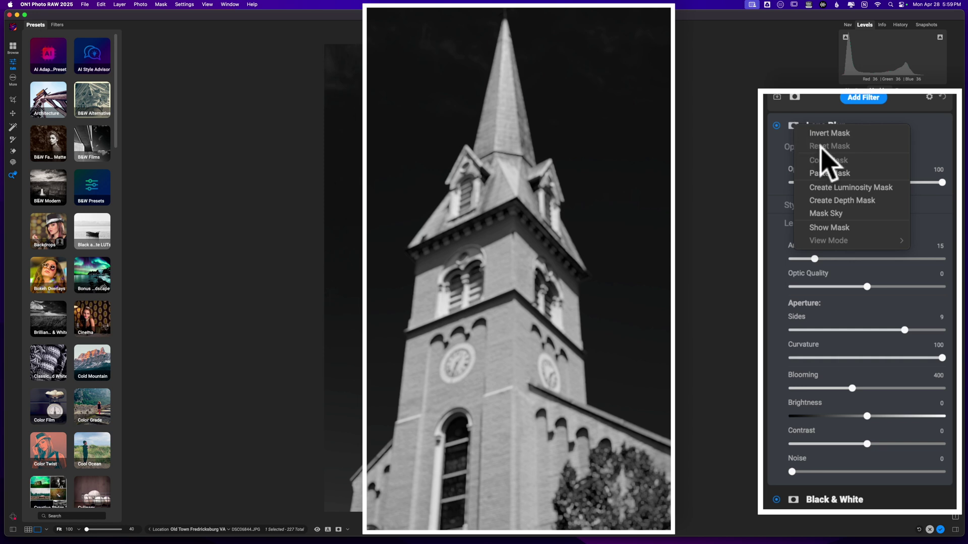
left_click(831, 173)
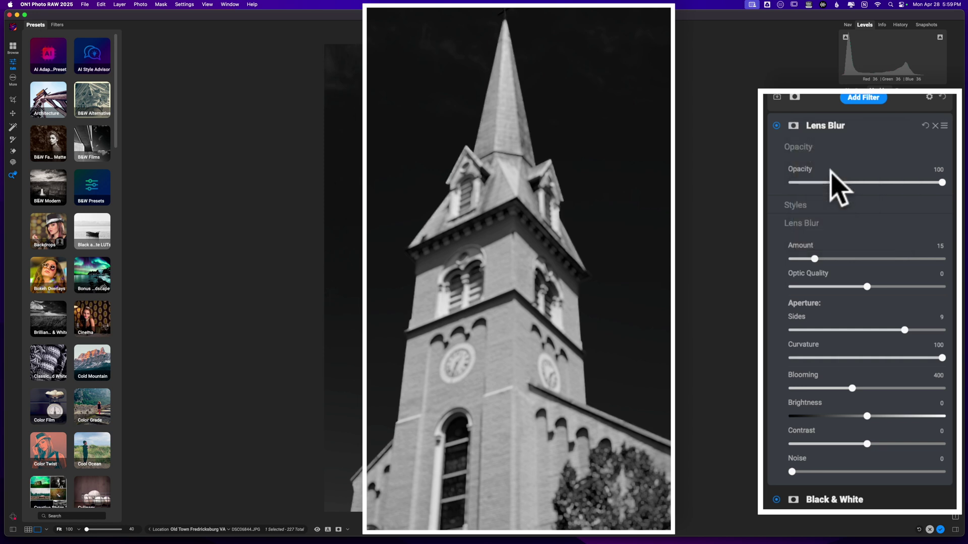
left_click(793, 126)
- Invert the Lens Blur mask so only the background blurs
left_click(799, 136)
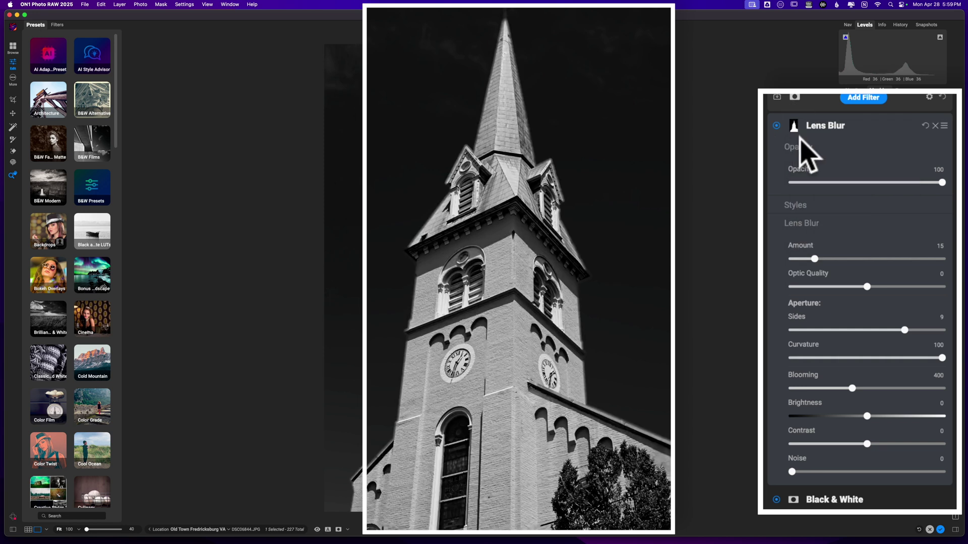
scroll(786, 146, "up", 5)
scroll(857, 214, "down", 5)
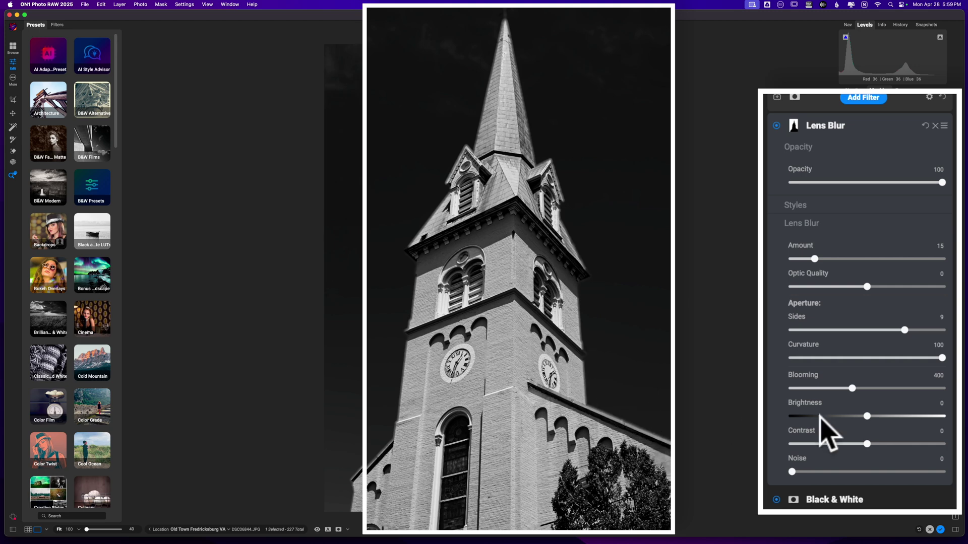
- Set Blooming to 0 and check the mask by toggling its preview with Super+M
left_click(852, 388)
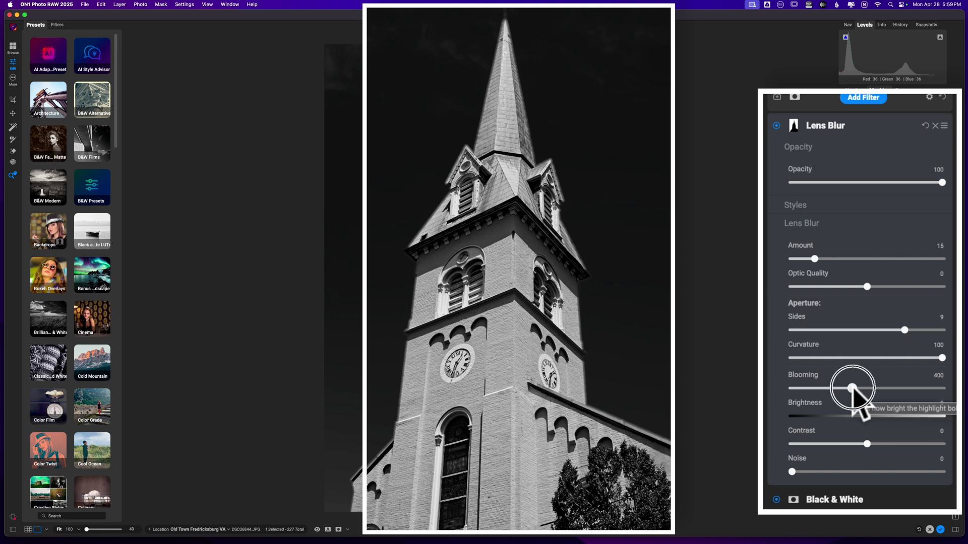
left_click_drag(852, 389, 763, 398)
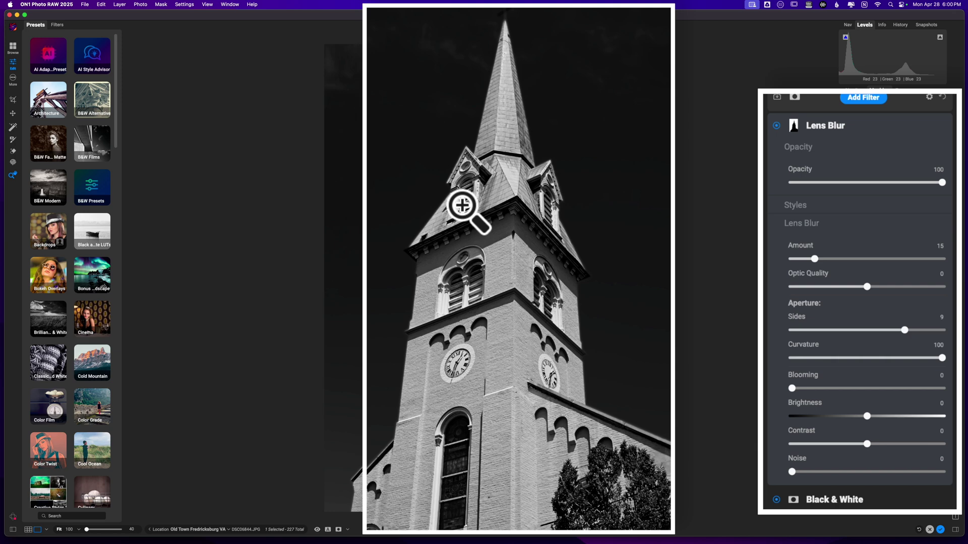
key("super+m")
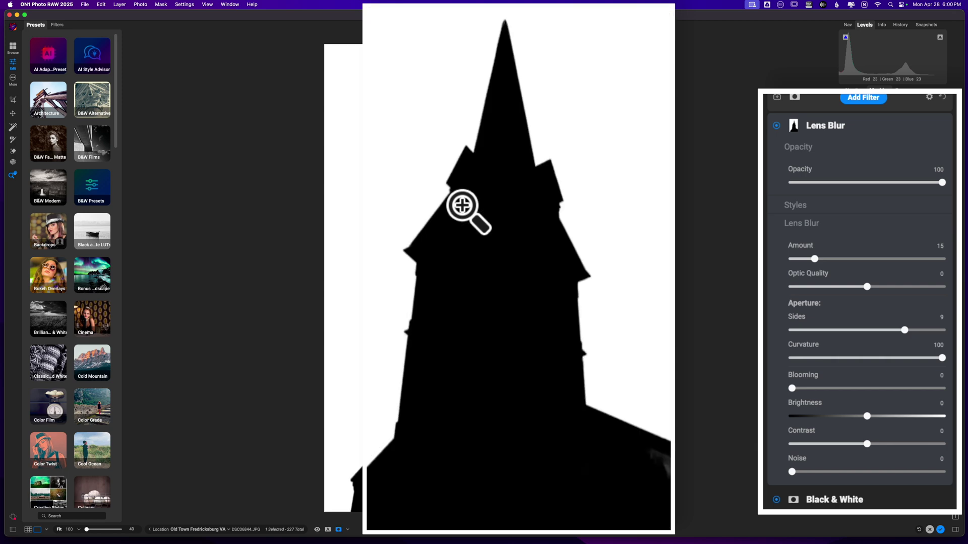
key("super+m")
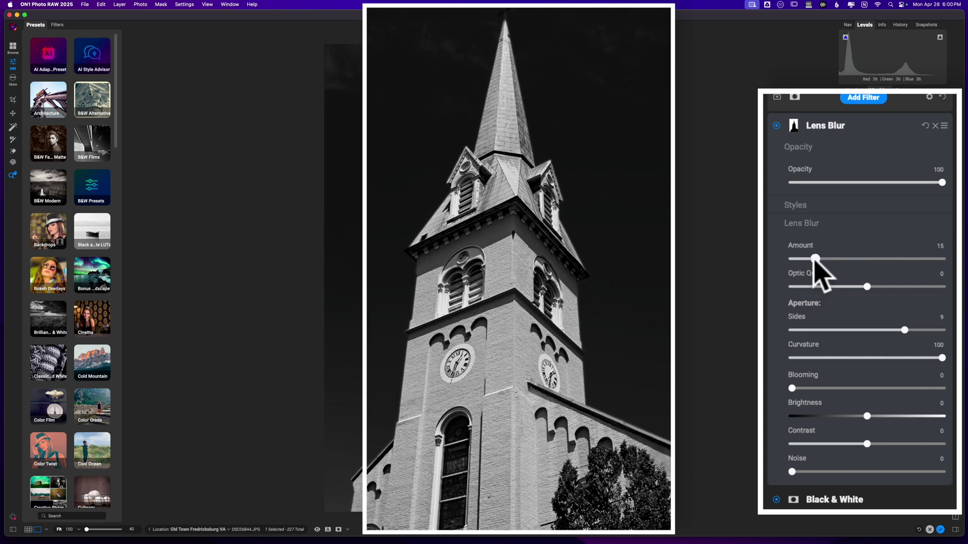
- Raise Lens Blur Amount to 96 and Optic Quality to 38
left_click_drag(815, 259, 936, 259)
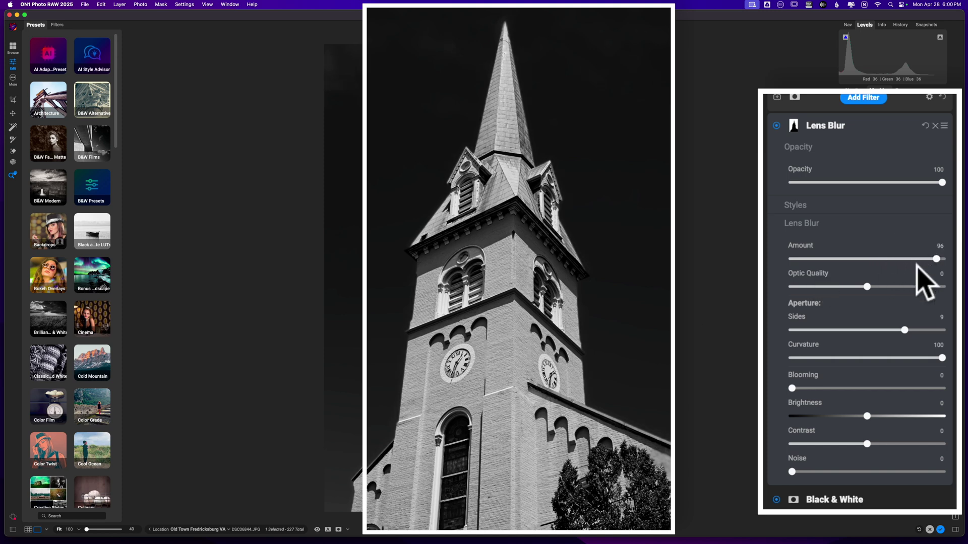
left_click_drag(869, 287, 914, 286)
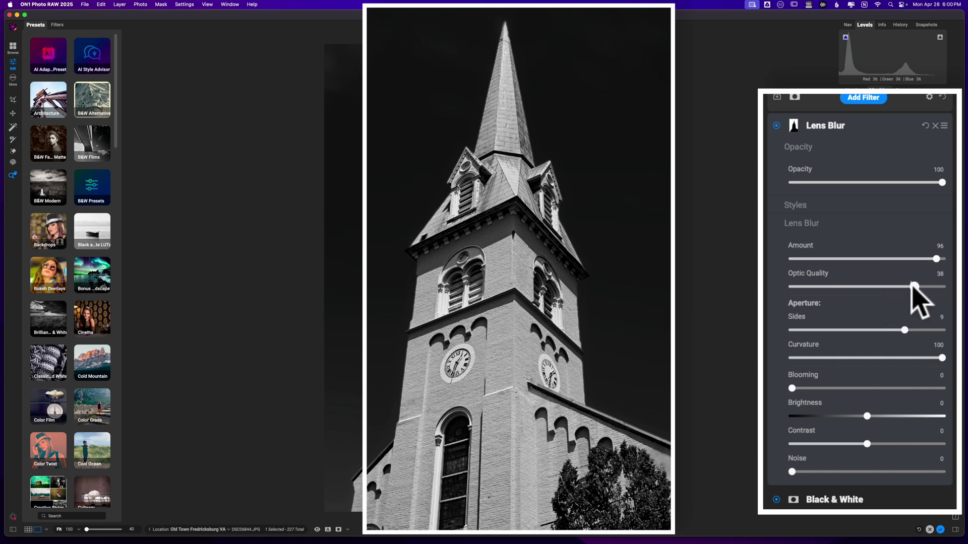